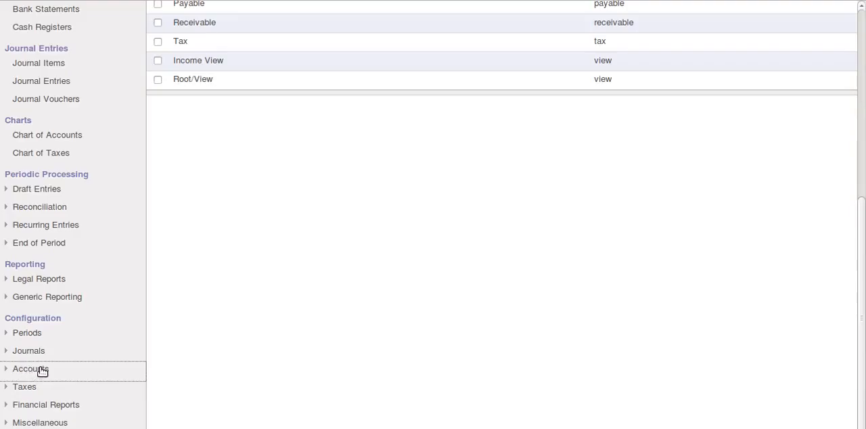
Open the account types list from the accounts configuration and open the Root/View type for editing.
click(42, 370)
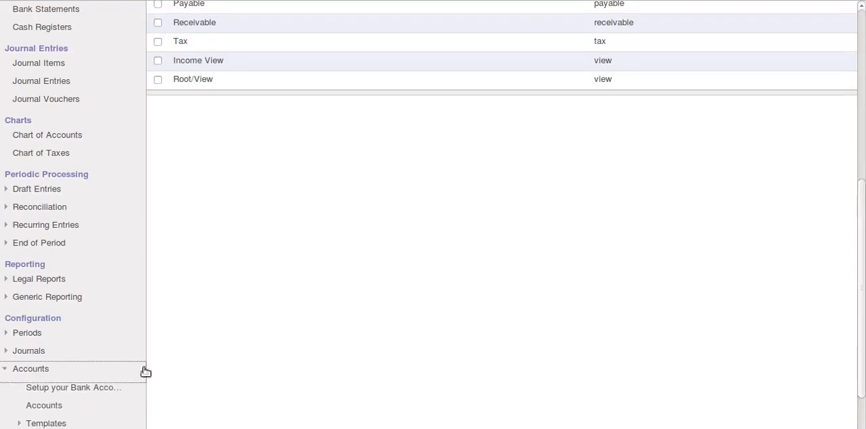
scroll(864, 272, down, 2)
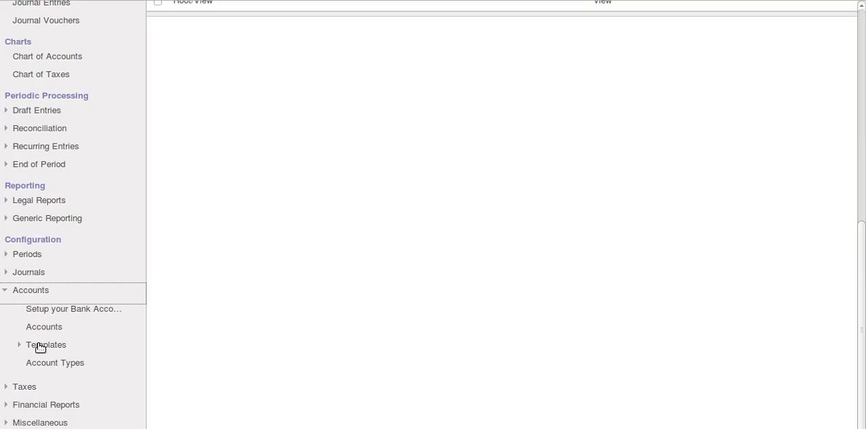
click(45, 365)
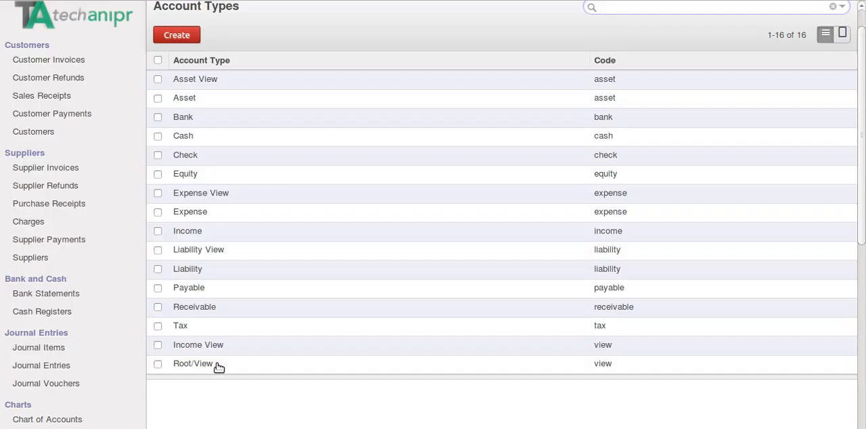
click(218, 366)
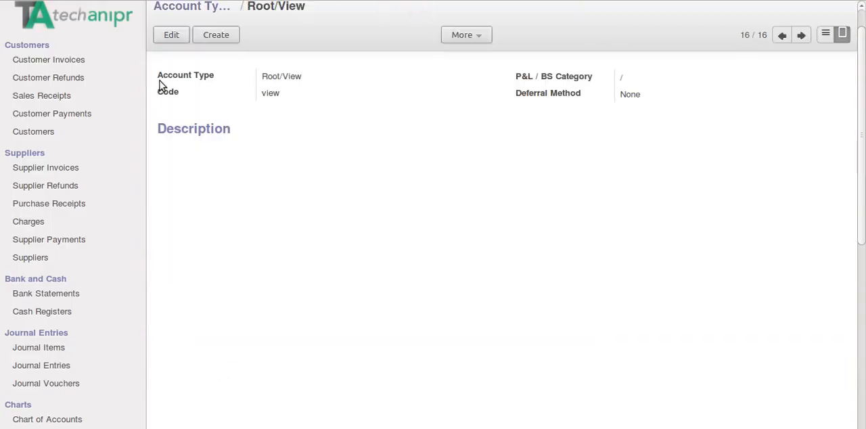
click(171, 39)
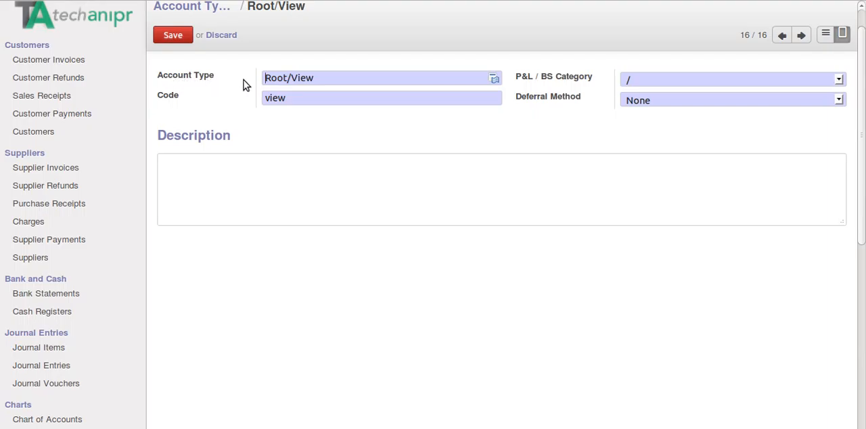
Try Balance Sheet (Liability account) as the Root/View type's P&L / BS category and review the deferral method options.
drag(325, 77, 277, 77)
key(Tab)
click(299, 102)
mouse_move(522, 78)
click(651, 79)
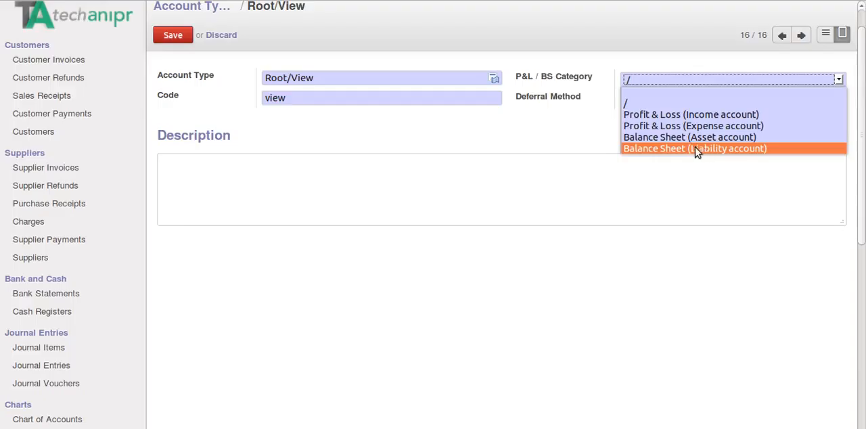
click(661, 149)
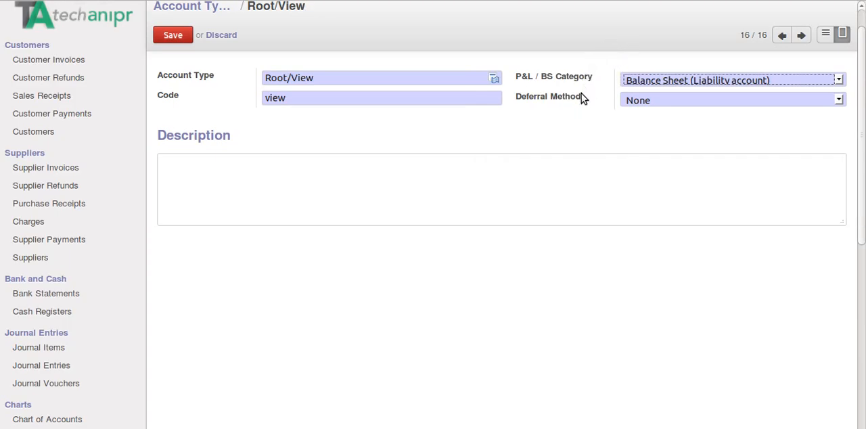
click(763, 101)
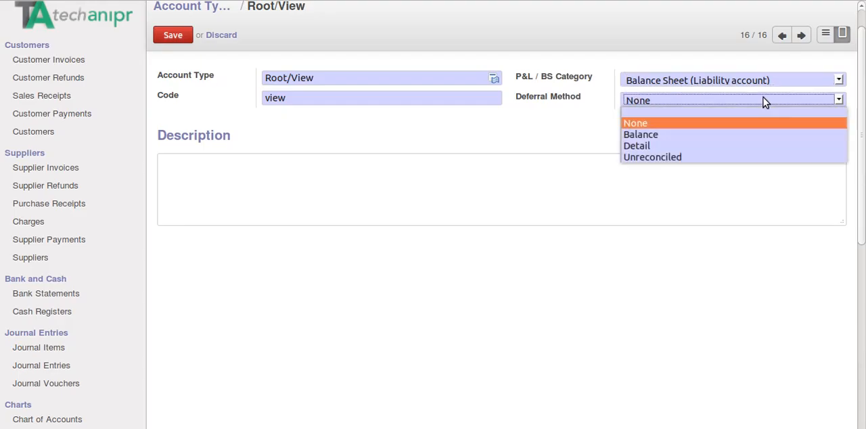
click(718, 84)
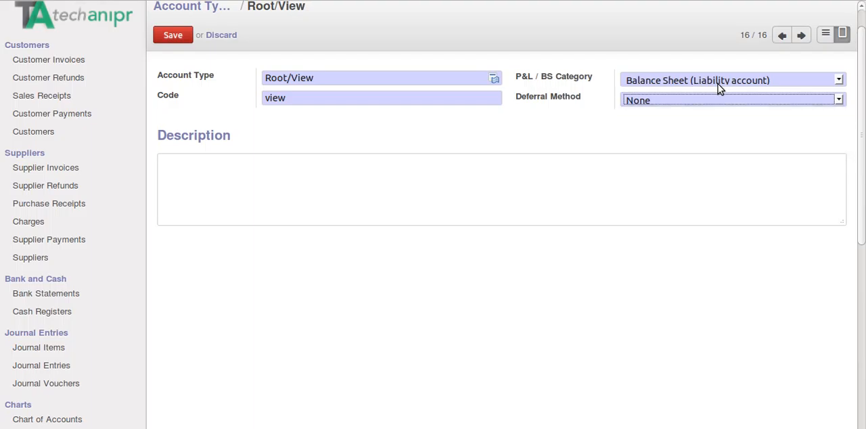
Set the Root/View type's P&L / BS category to / and save the account type.
click(712, 79)
click(658, 103)
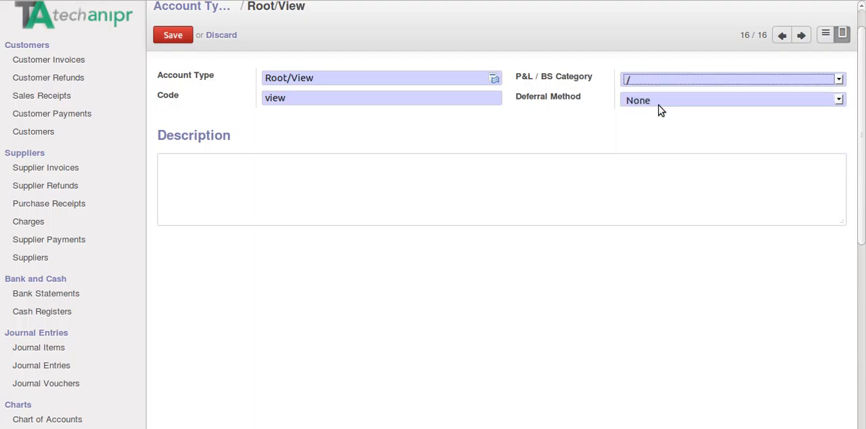
click(680, 102)
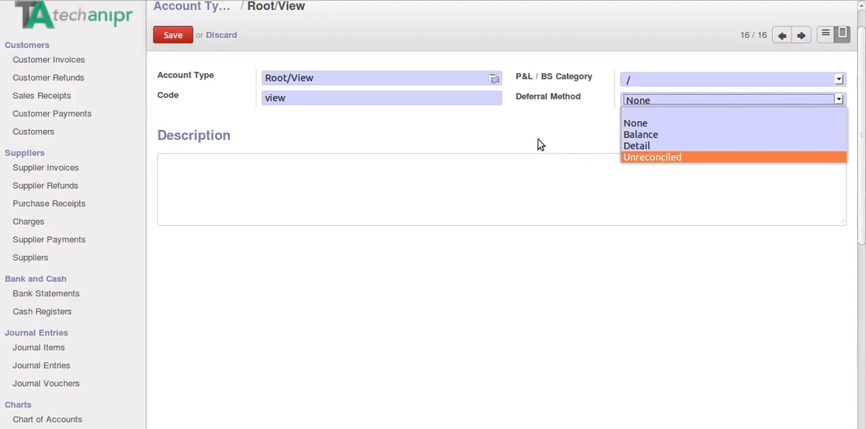
click(174, 39)
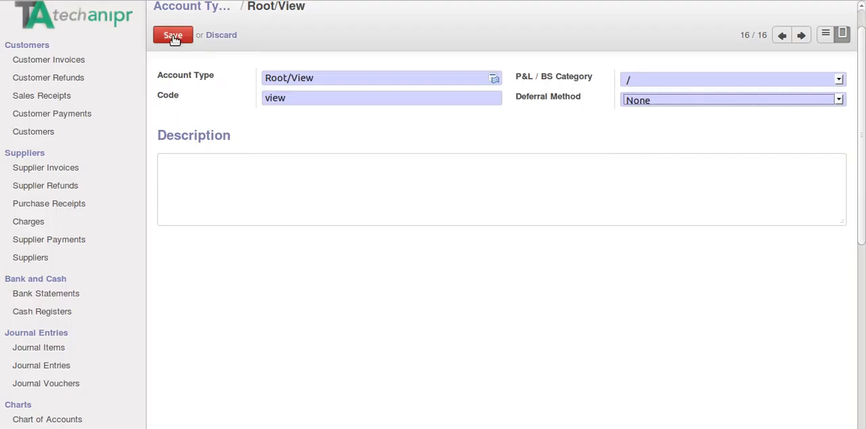
click(173, 39)
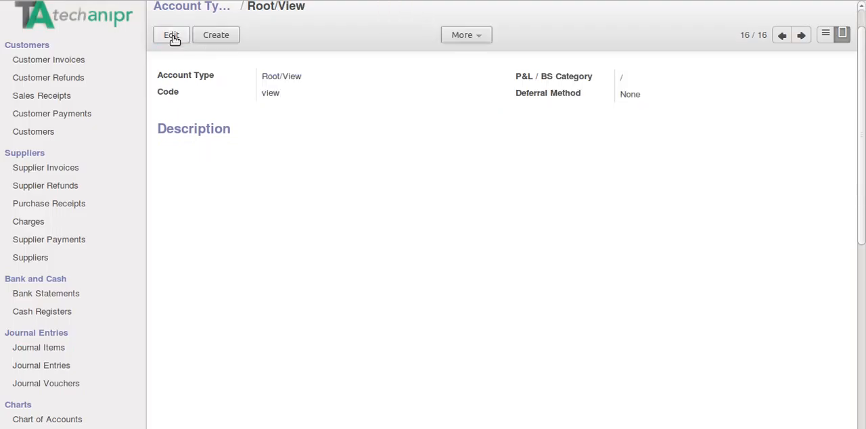
Open the Payable account type for editing, examine its name and code, and save it.
click(192, 8)
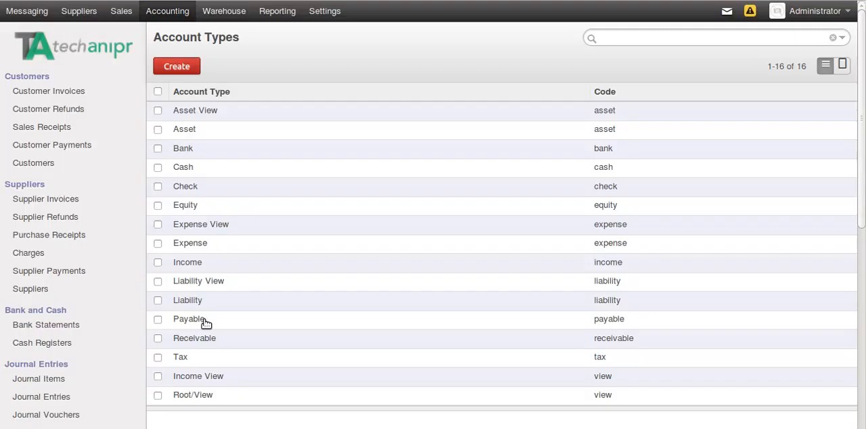
click(206, 324)
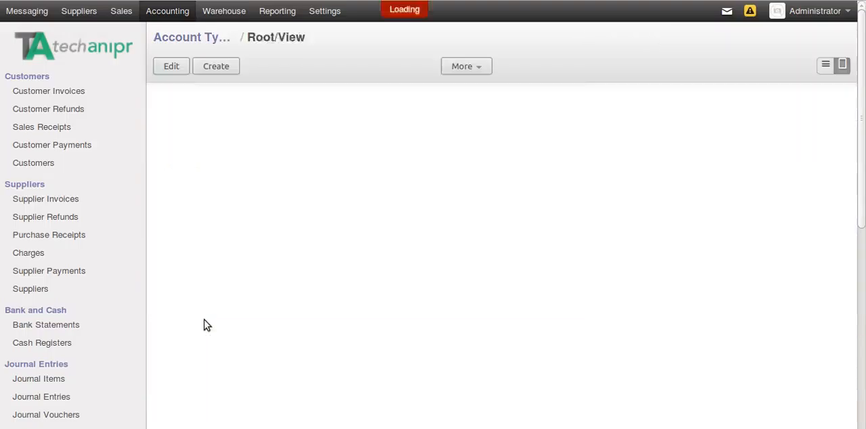
click(172, 68)
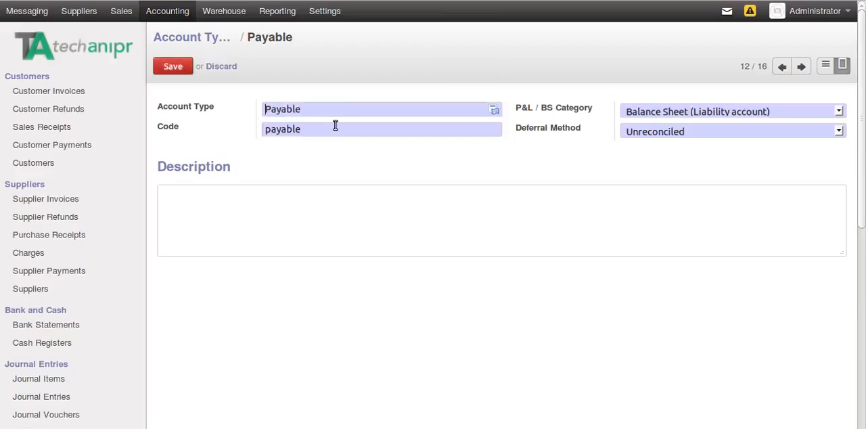
double_click(331, 109)
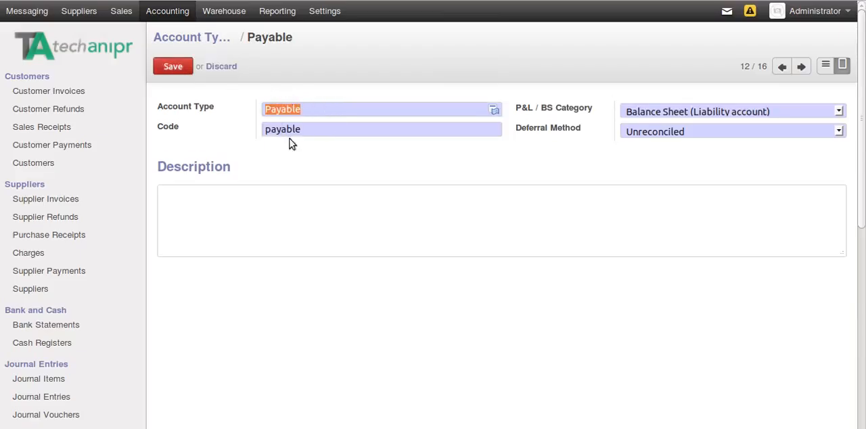
drag(311, 128, 263, 132)
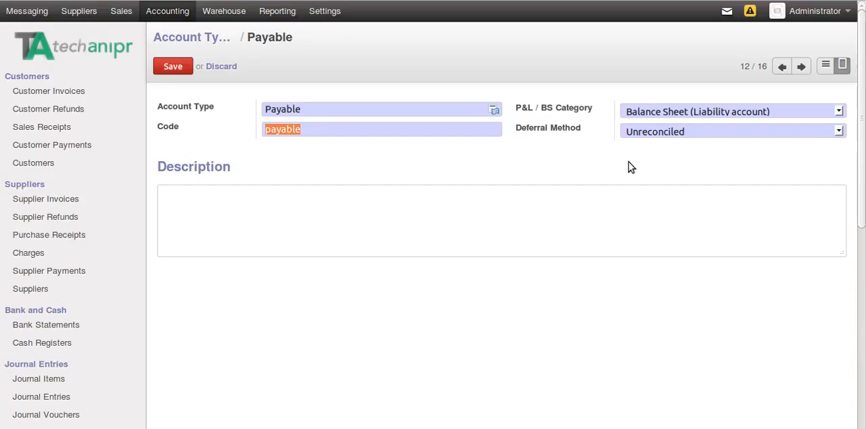
click(175, 70)
Examine the Bank account type's P&L / BS category and deferral method, and return to the account types list.
click(207, 38)
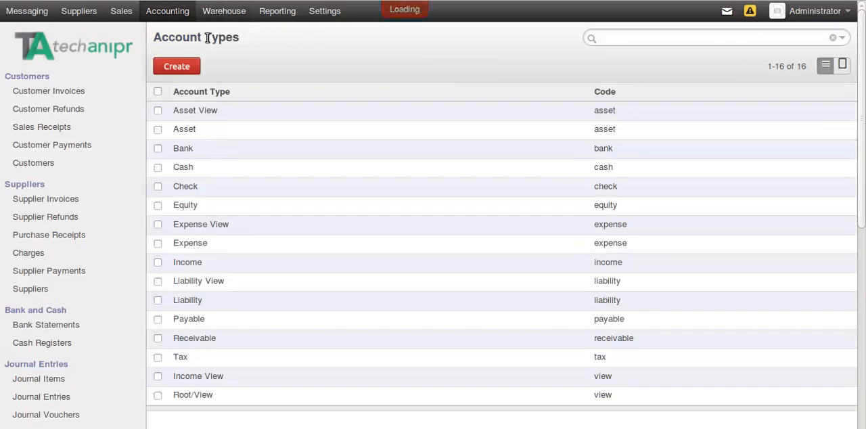
click(219, 147)
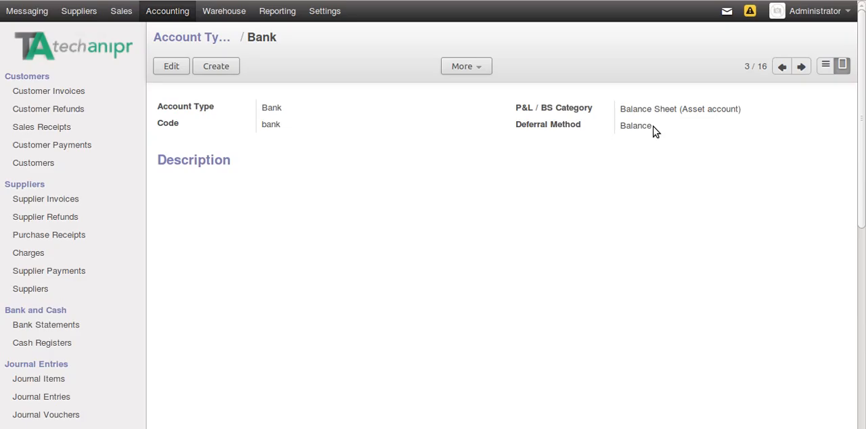
click(209, 40)
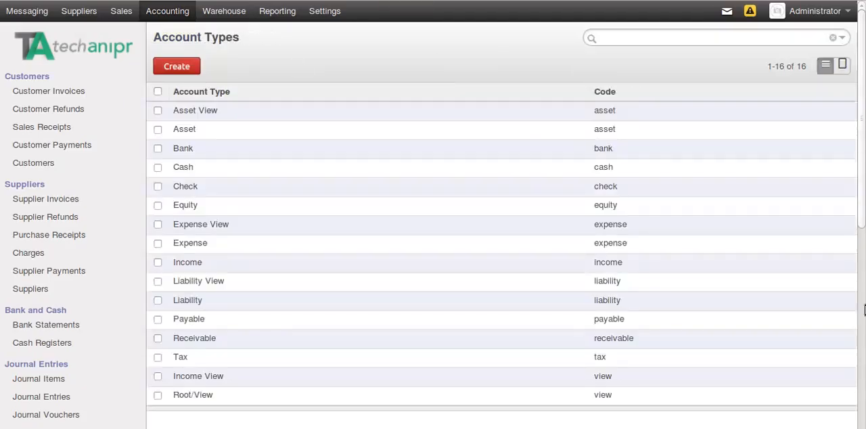
Start a new account from the configured accounts list and enter its account code.
scroll(863, 310, down, 5)
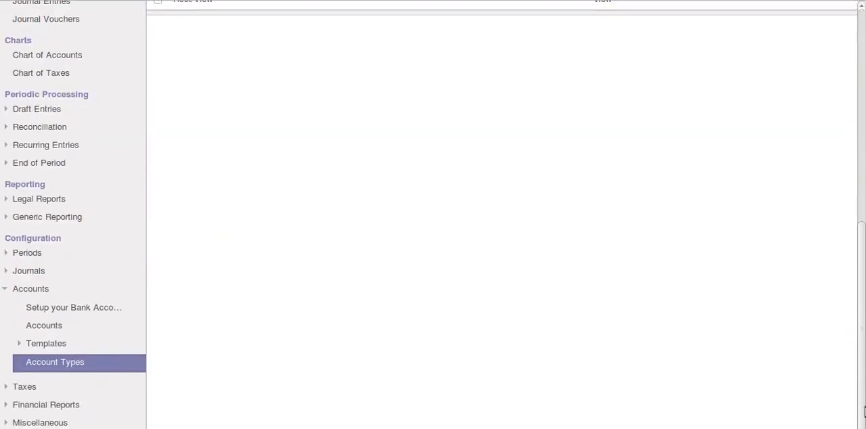
click(54, 325)
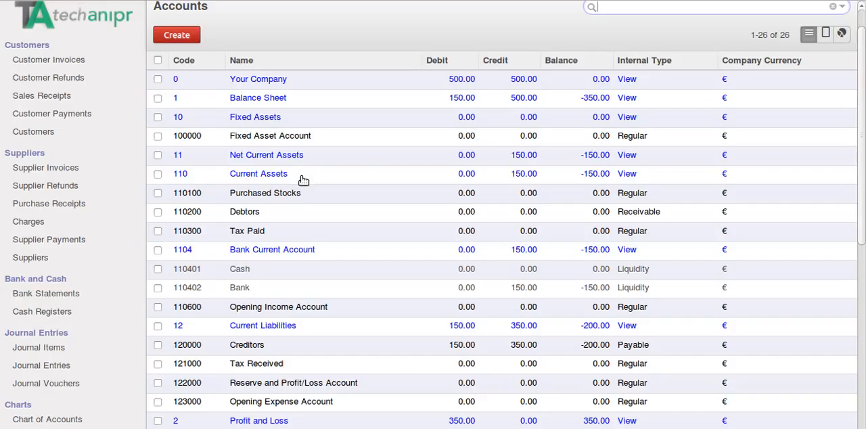
click(182, 38)
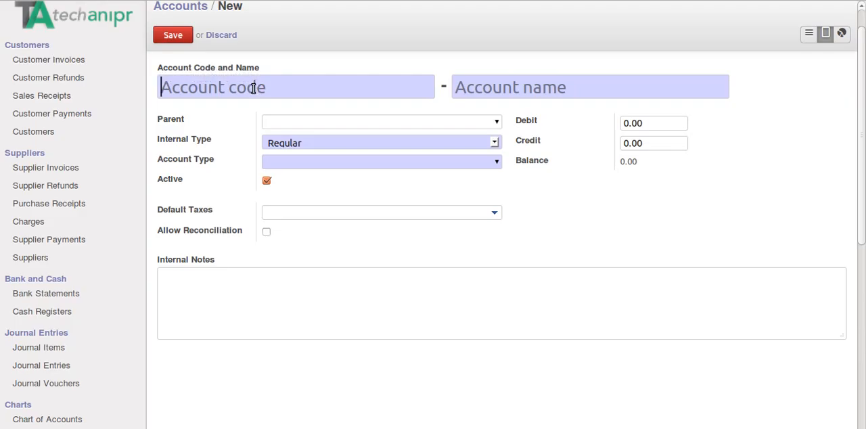
text(969686)
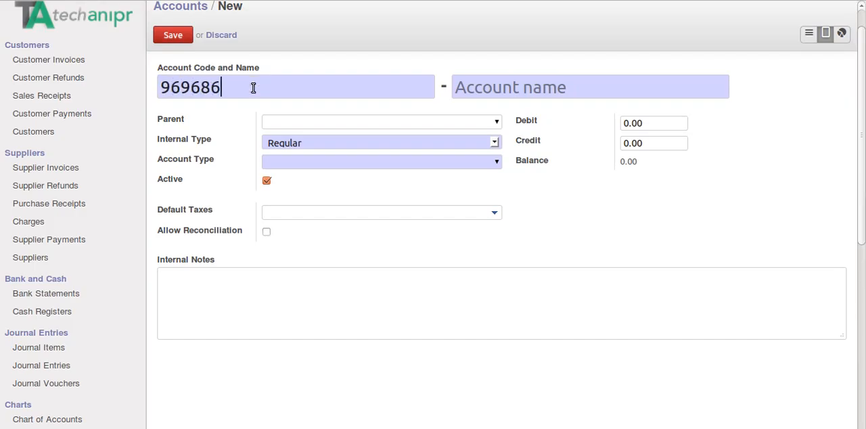
text(8)
Name the new account Customer 001.
click(462, 86)
text(custom)
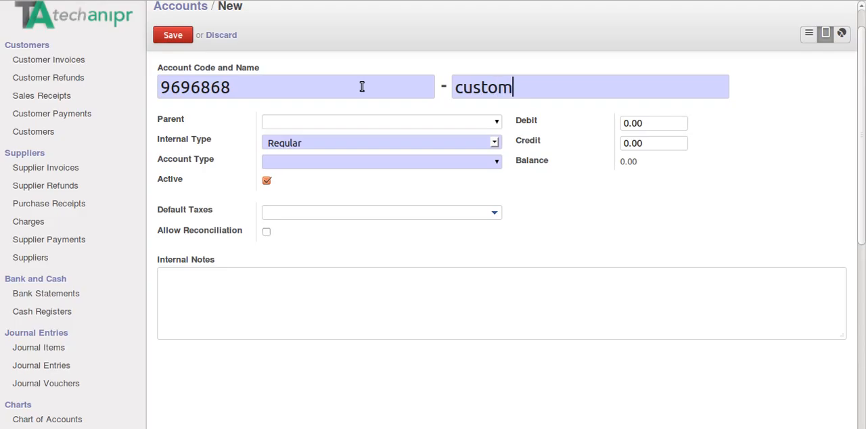
text(er)
click(465, 89)
key(BackSpace)
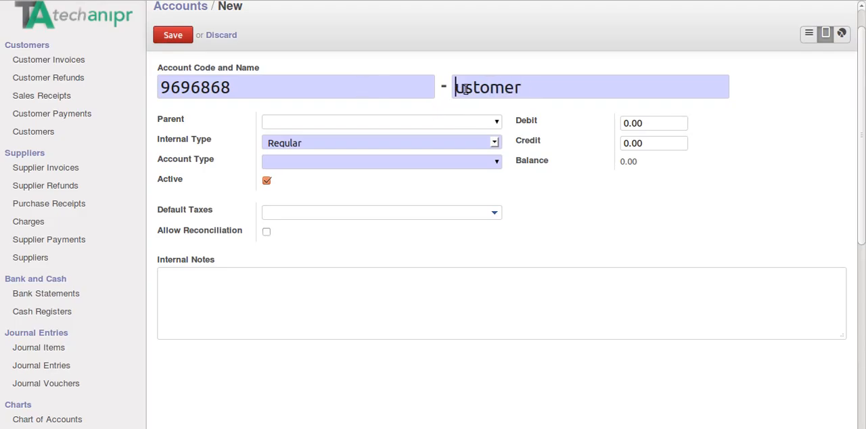
text(C)
click(540, 83)
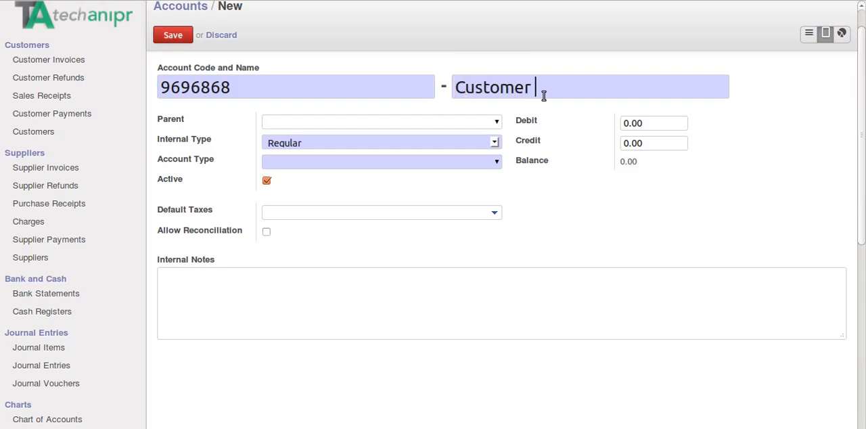
text(001)
Set the new account's parent to 1 Balance Sheet.
click(497, 124)
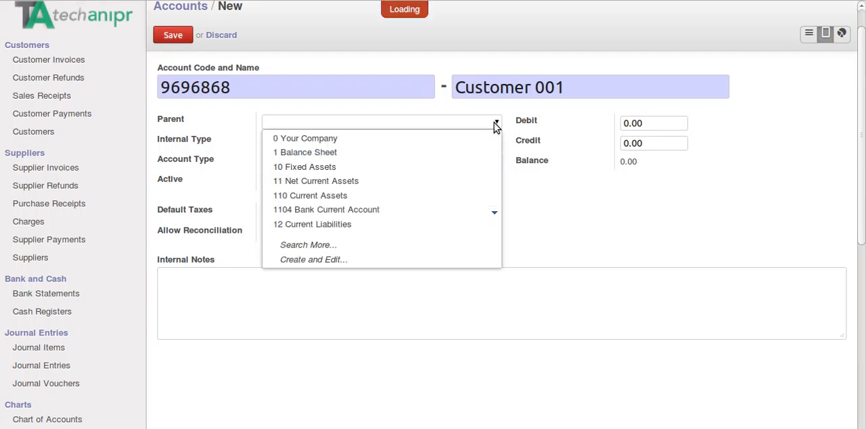
click(430, 154)
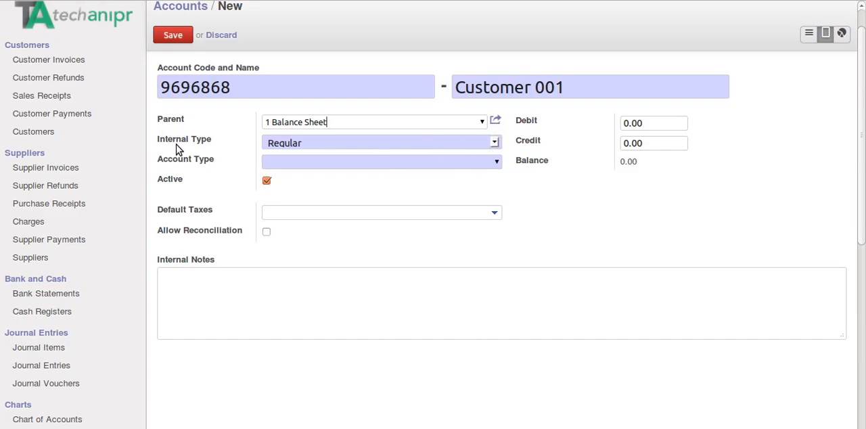
drag(343, 122, 265, 118)
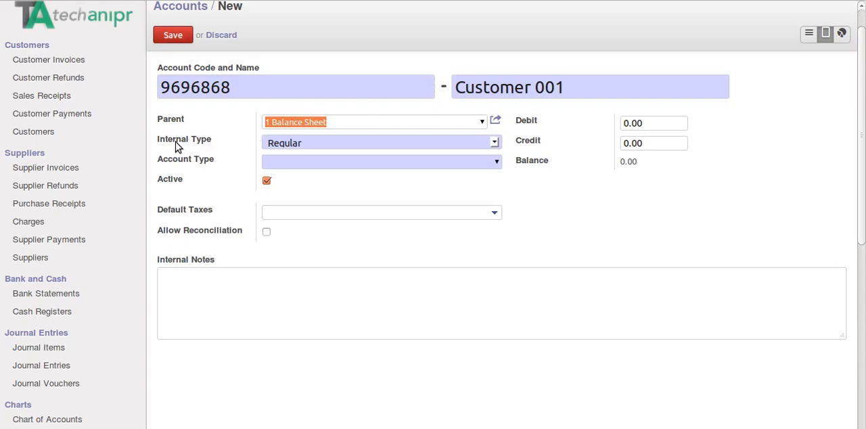
Review the internal type and account type options available for the new account.
click(357, 143)
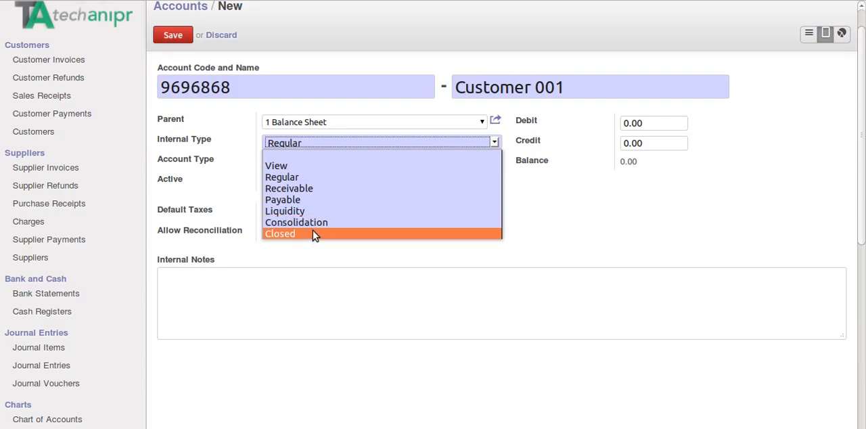
click(230, 187)
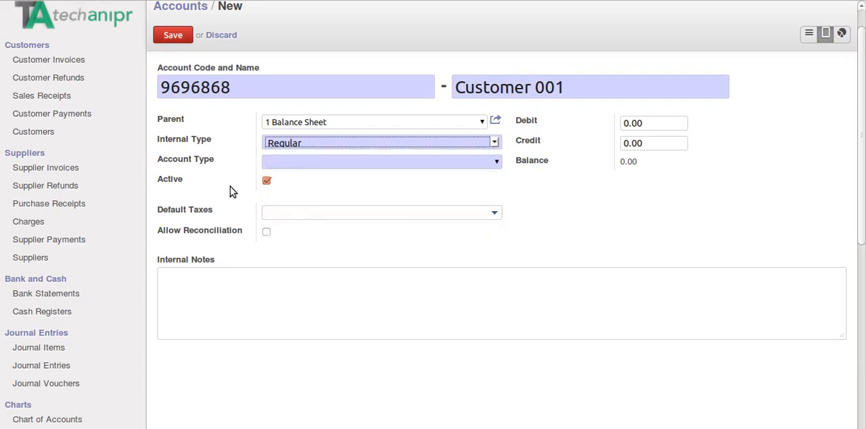
click(497, 163)
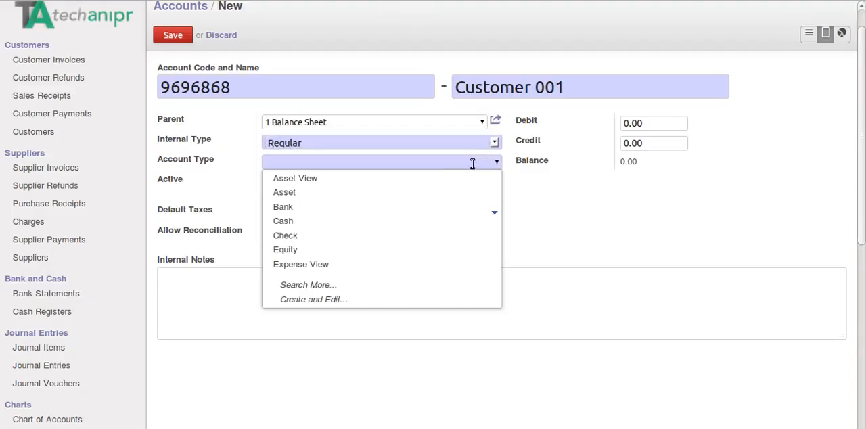
click(472, 163)
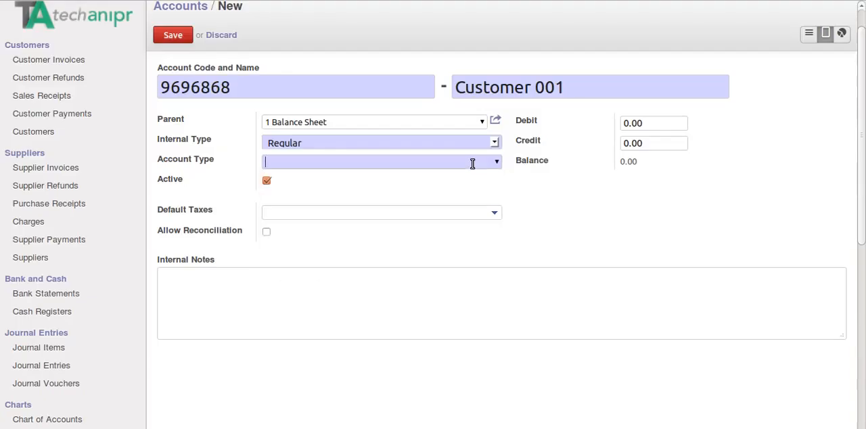
Set the new account's type to Receivable and allow reconciliation on it.
text(rec)
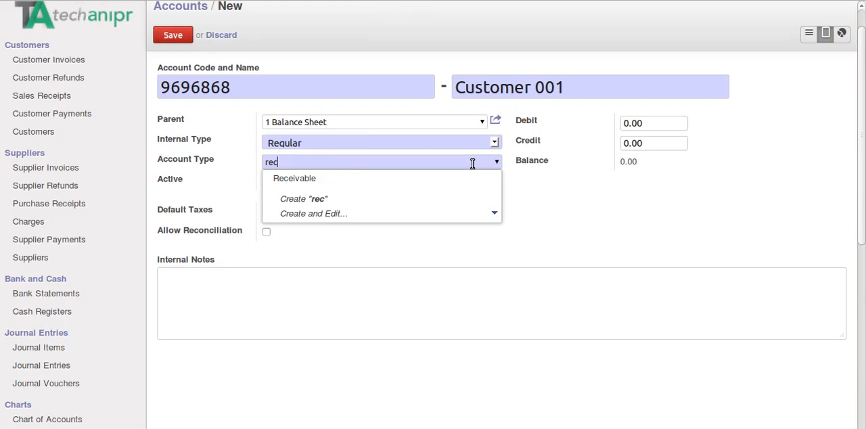
click(328, 179)
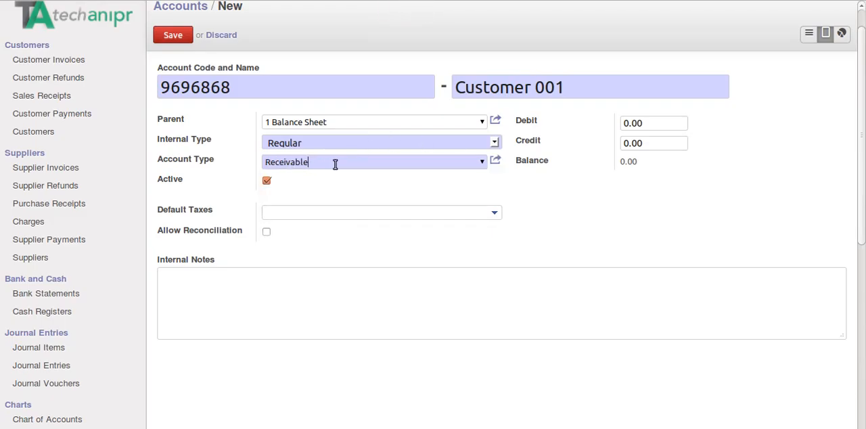
drag(335, 164, 262, 163)
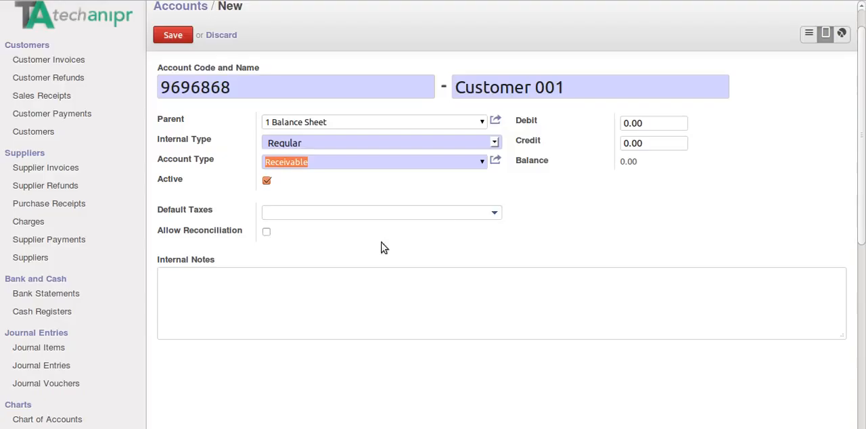
click(266, 233)
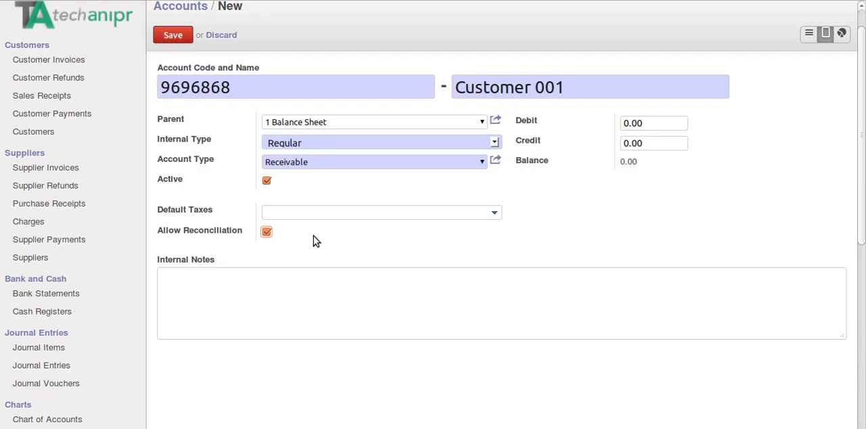
Save the new account and find Customer 001 in the full accounts list.
click(196, 293)
click(550, 115)
click(651, 125)
click(180, 37)
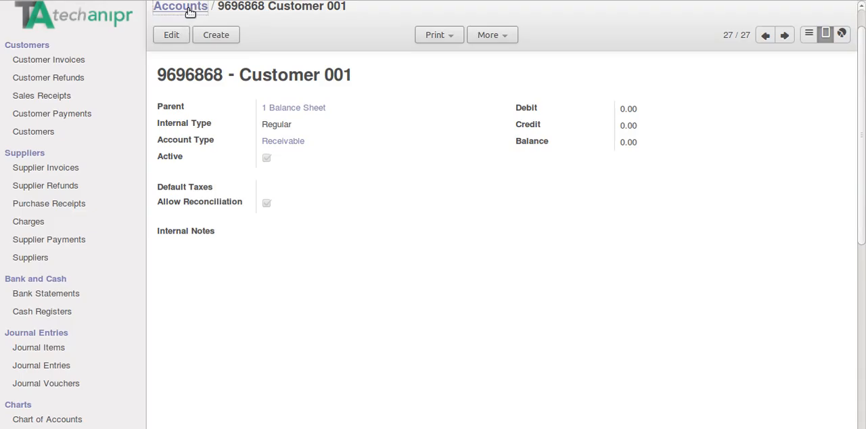
click(189, 10)
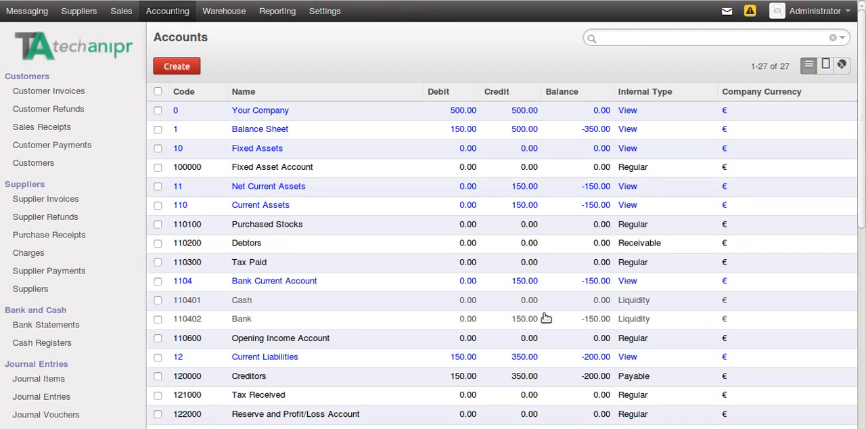
scroll(863, 188, down, 4)
drag(864, 188, 864, 198)
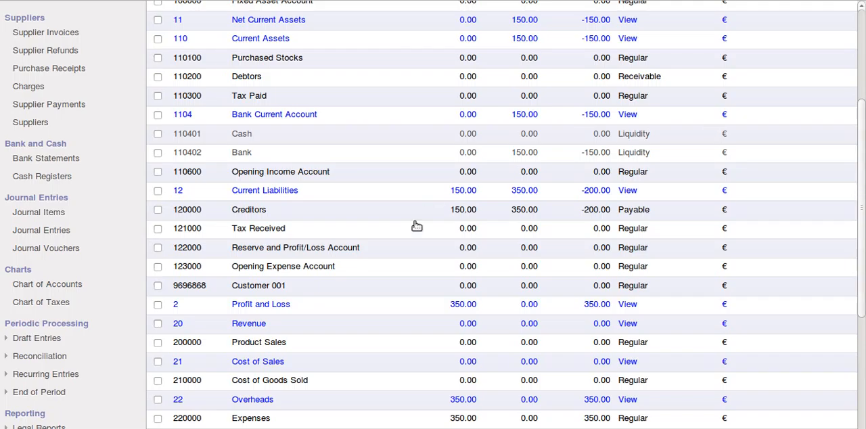
Open the Chart of Accounts for fiscal year 2015 with the start and end periods both set to 01/2014.
click(68, 285)
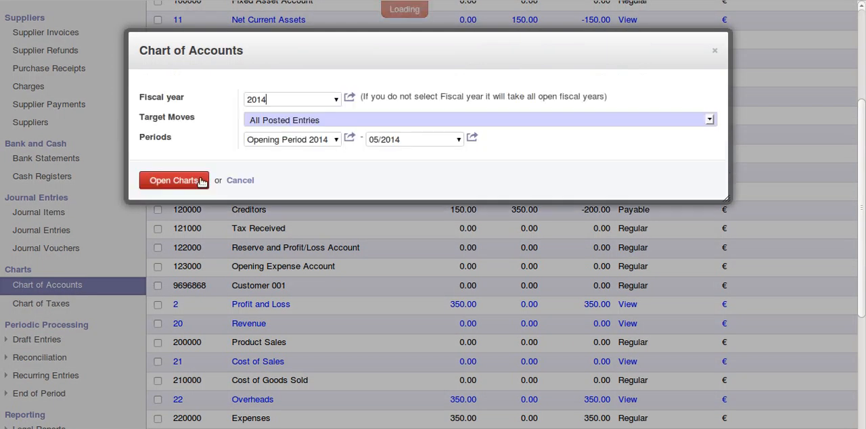
click(337, 100)
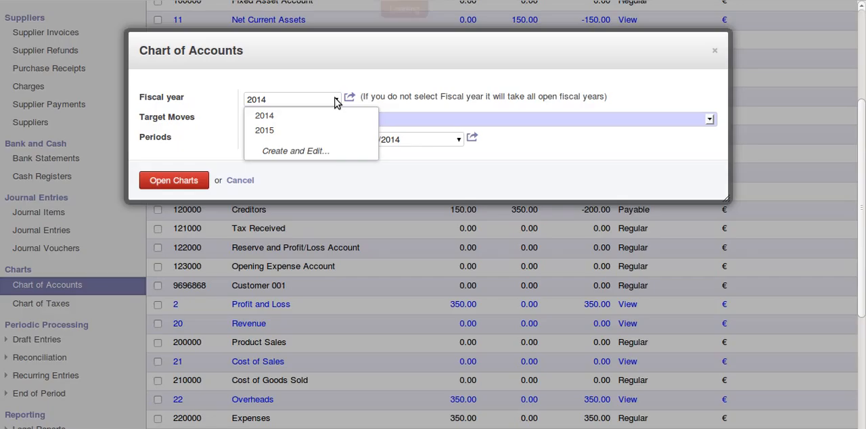
click(296, 130)
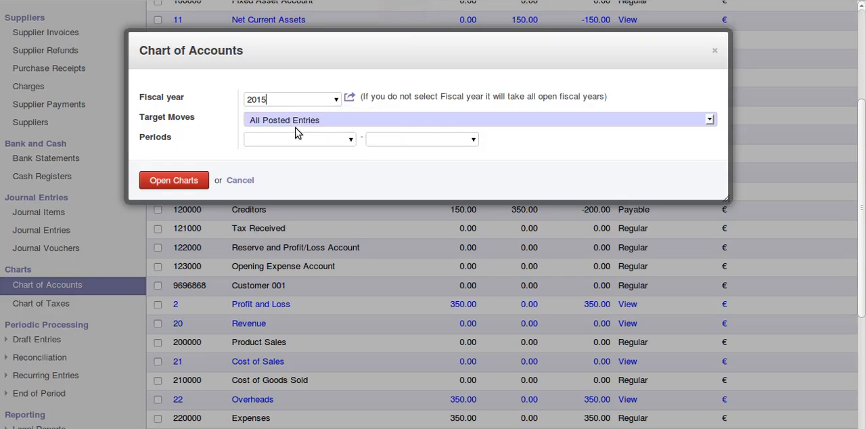
click(351, 139)
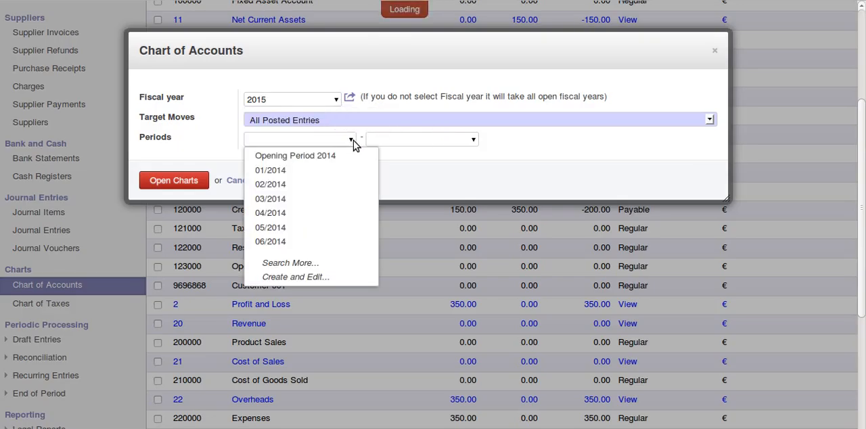
click(332, 170)
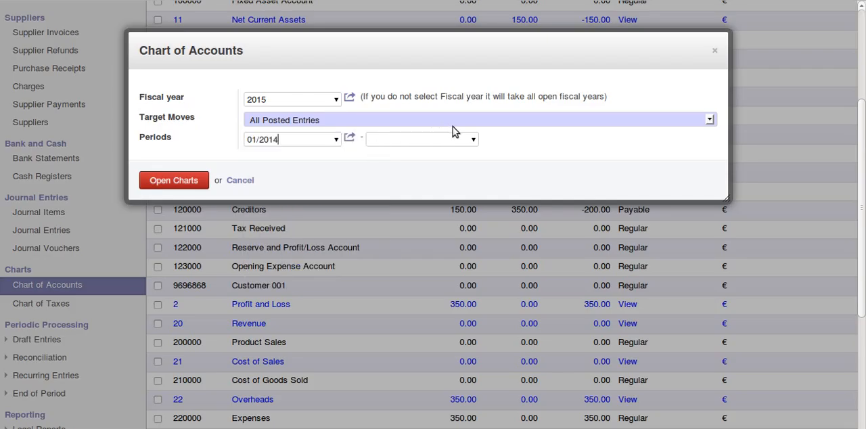
click(470, 141)
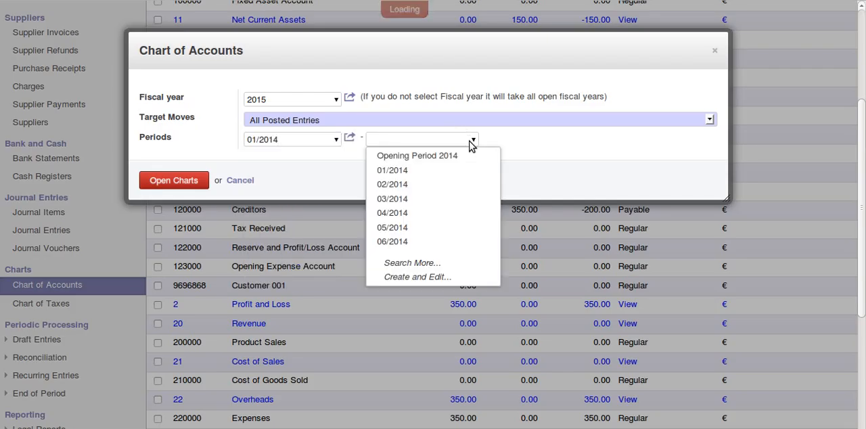
click(426, 172)
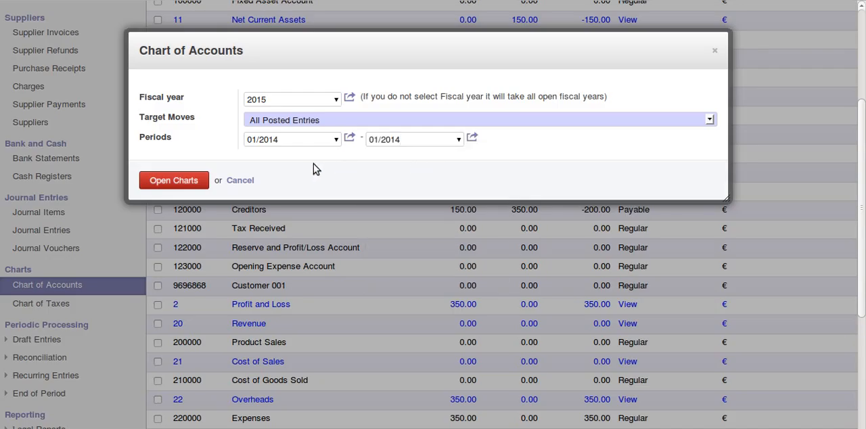
click(188, 181)
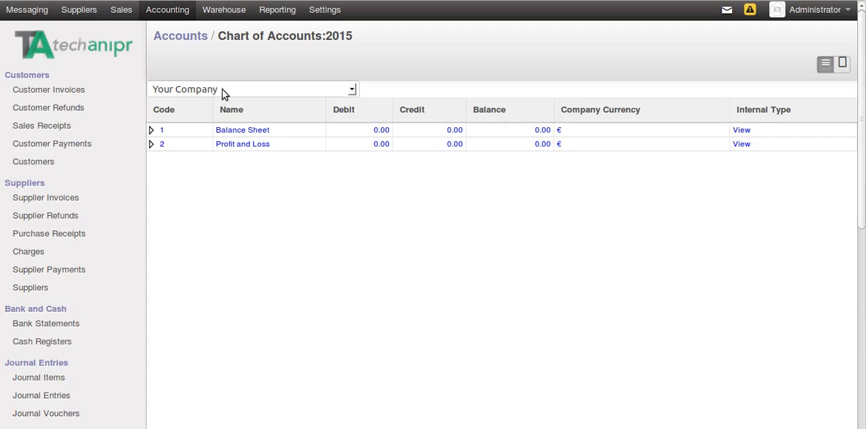
Expand the Balance Sheet and Profit and Loss accounts in the chart to examine their child accounts.
click(152, 131)
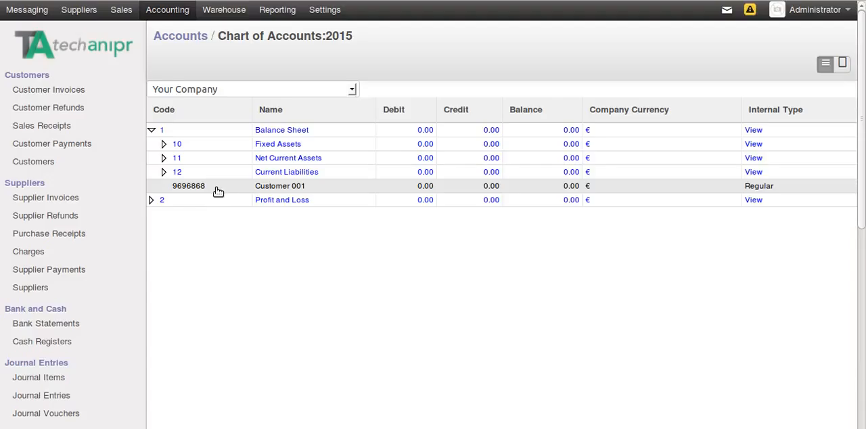
click(151, 200)
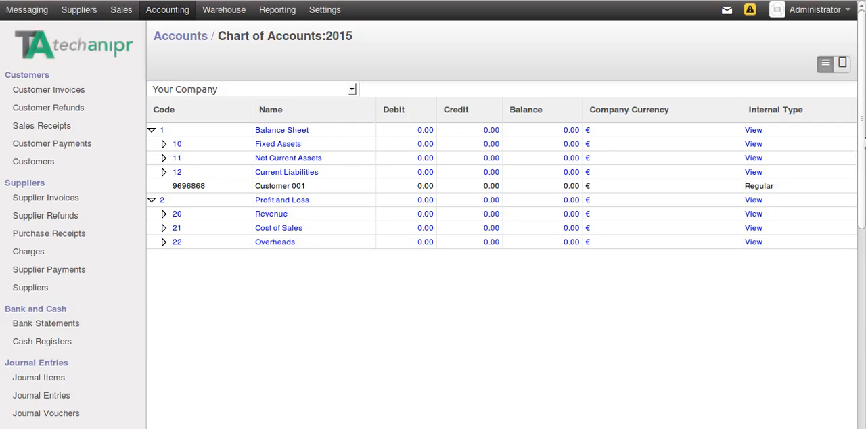
drag(864, 142, 864, 383)
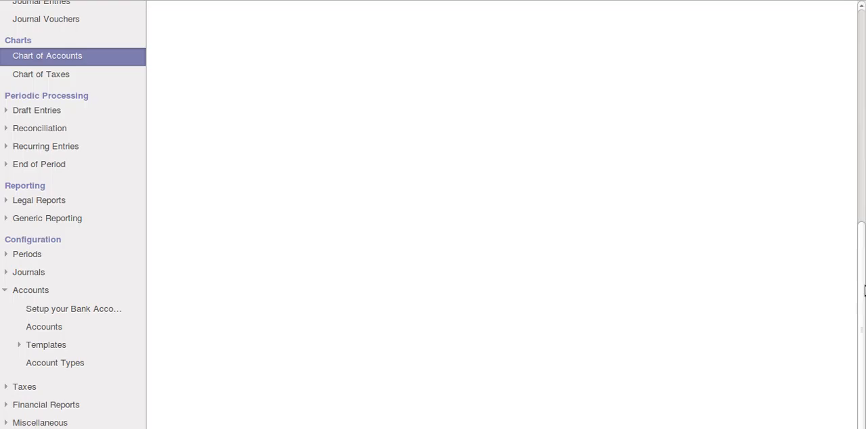
drag(864, 291, 864, 116)
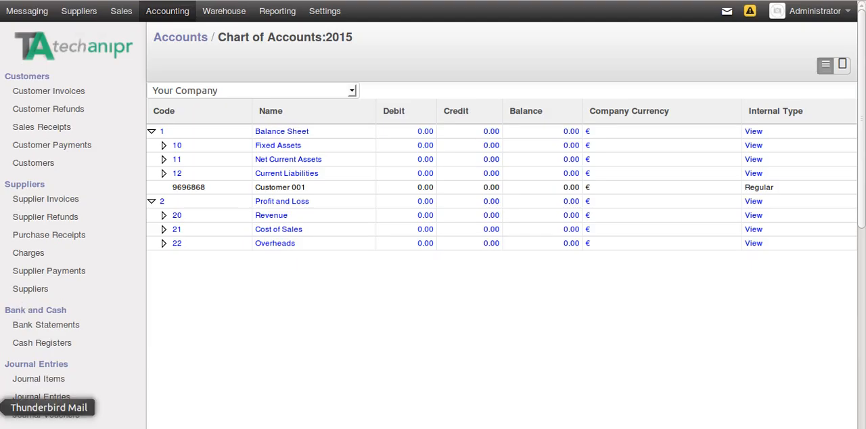
click(61, 426)
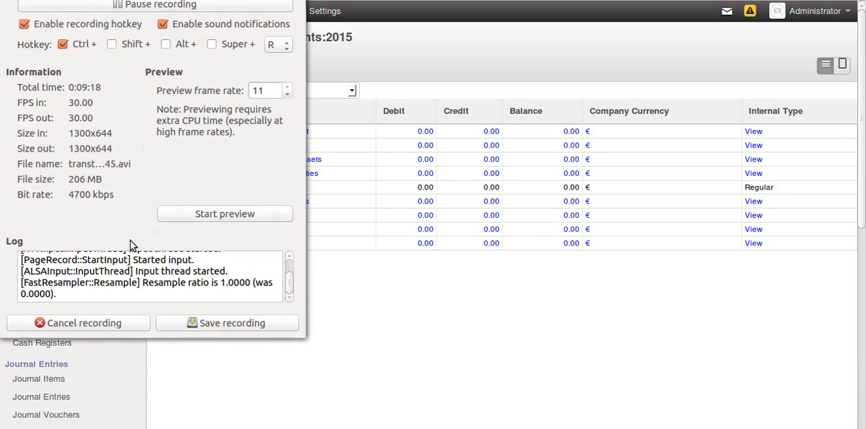